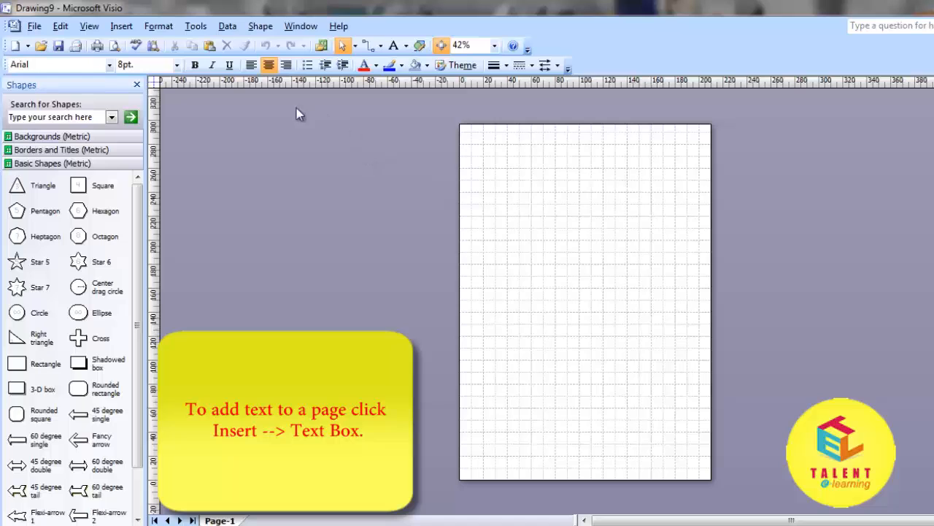
Step: Insert a text box about 85 mm wide and 20 mm high near the page's upper edge containing "sample"
click(121, 26)
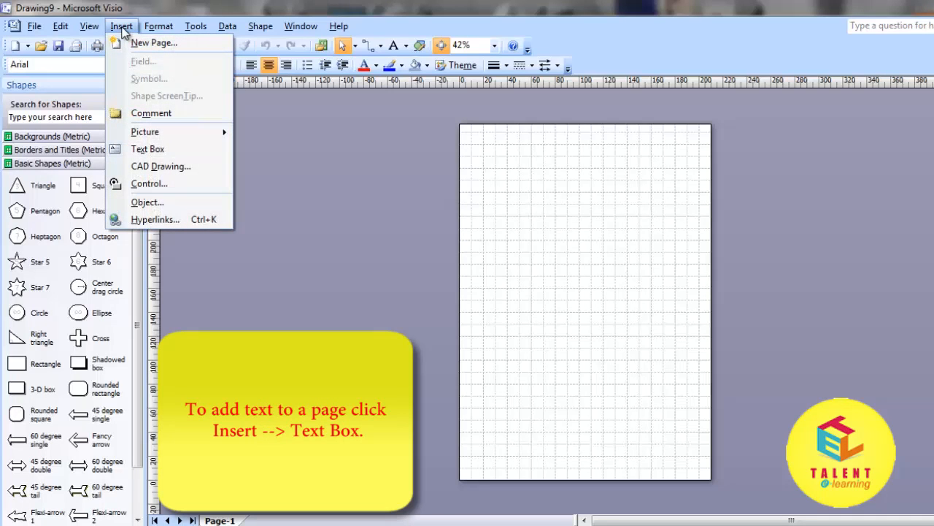
click(159, 149)
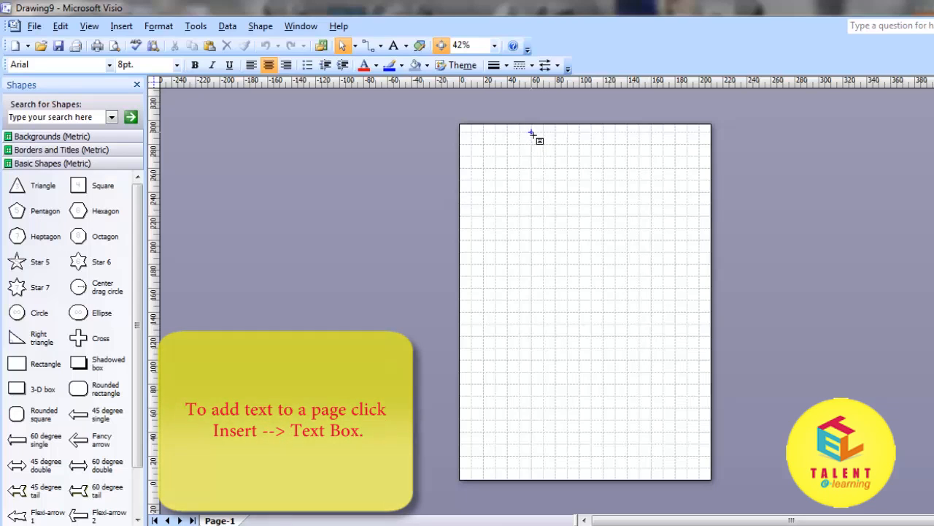
drag(531, 133, 634, 155)
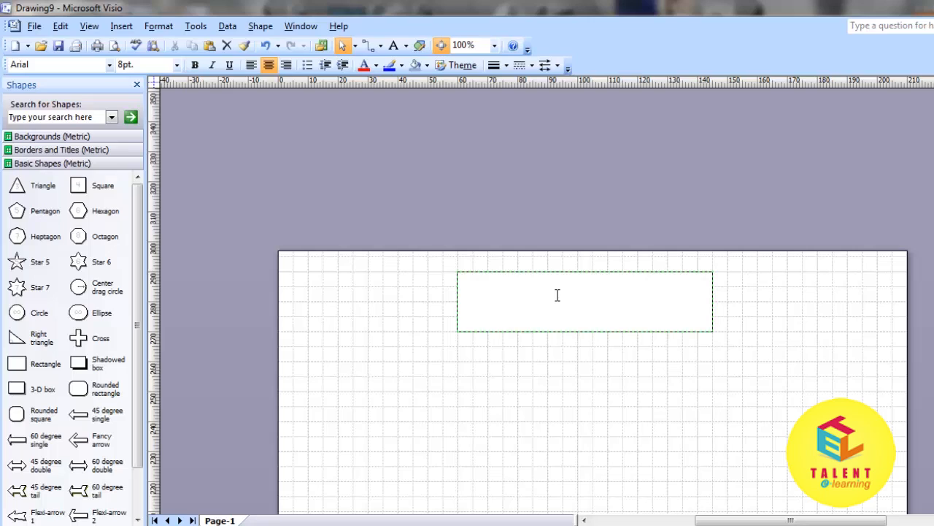
text(sample)
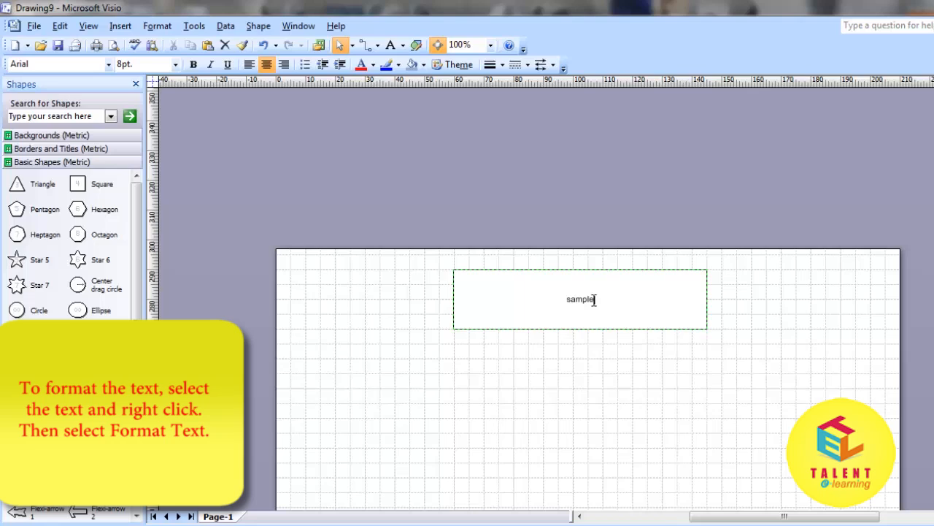
Step: Set the font size of the word "sample" to 24 pt and return to the whole-page view
double_click(595, 299)
right_click(583, 305)
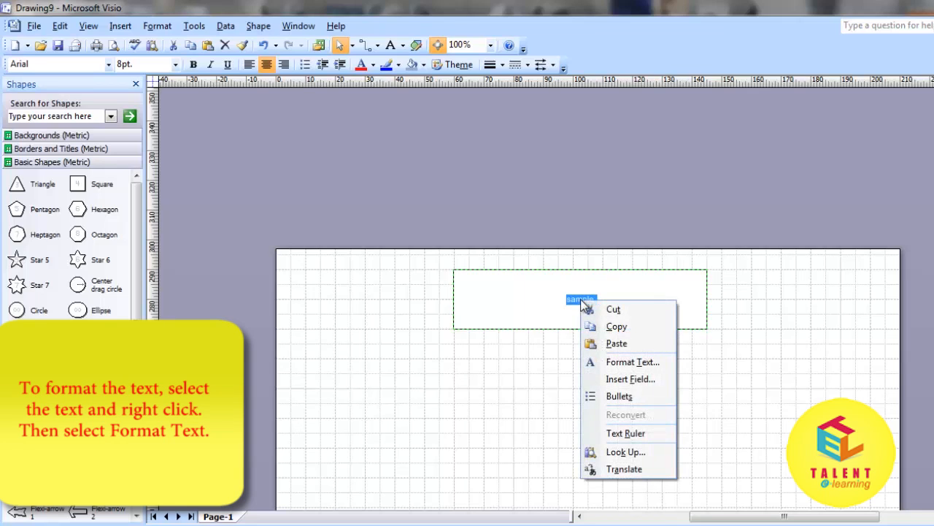
click(630, 367)
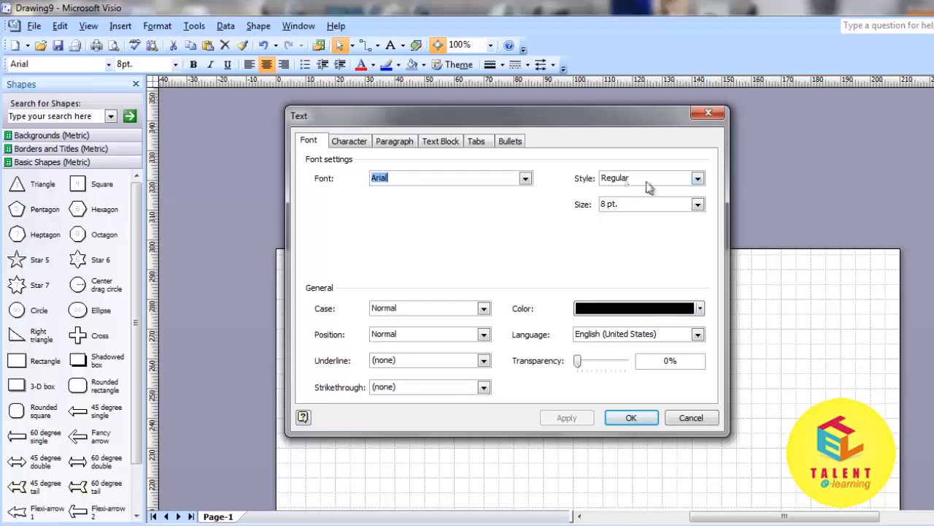
click(697, 207)
click(627, 286)
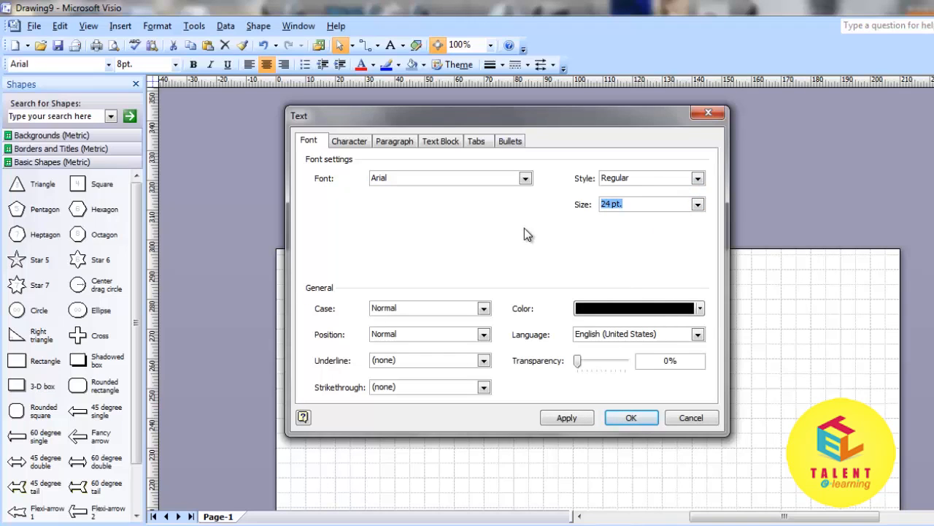
click(628, 419)
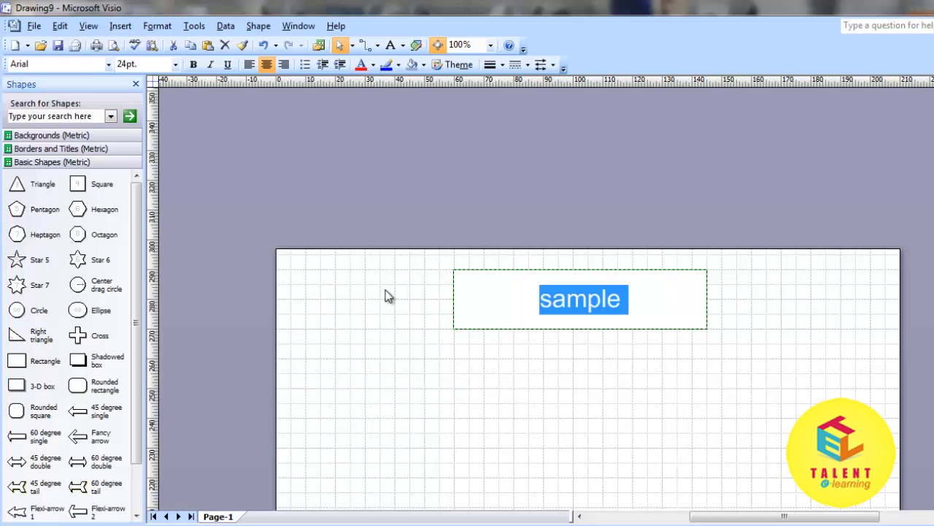
click(386, 290)
key(ctrl+w)
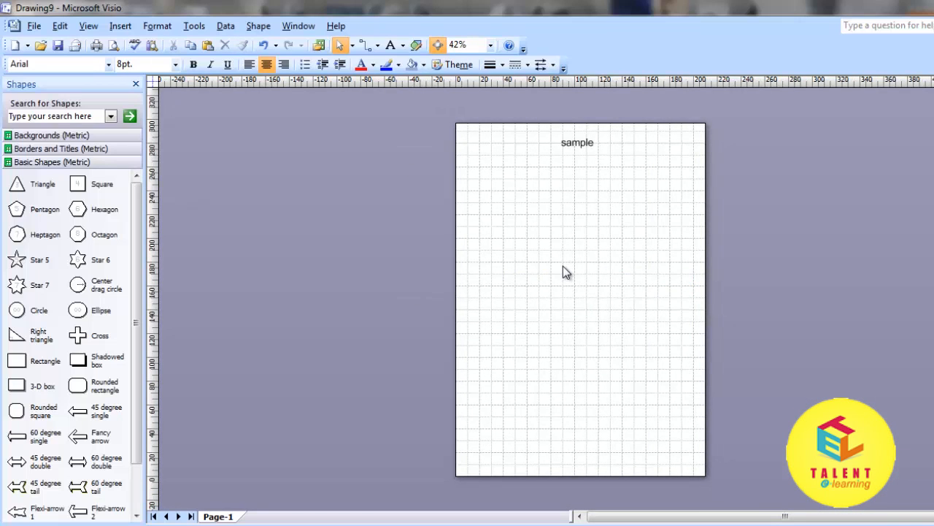
Step: Start editing the text after "sample" and open the Symbol dialog
click(596, 142)
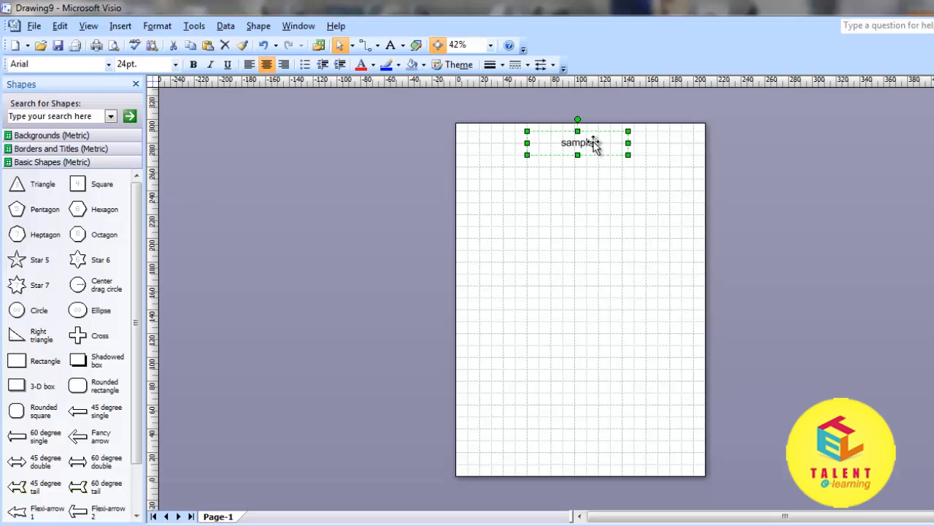
key(Escape)
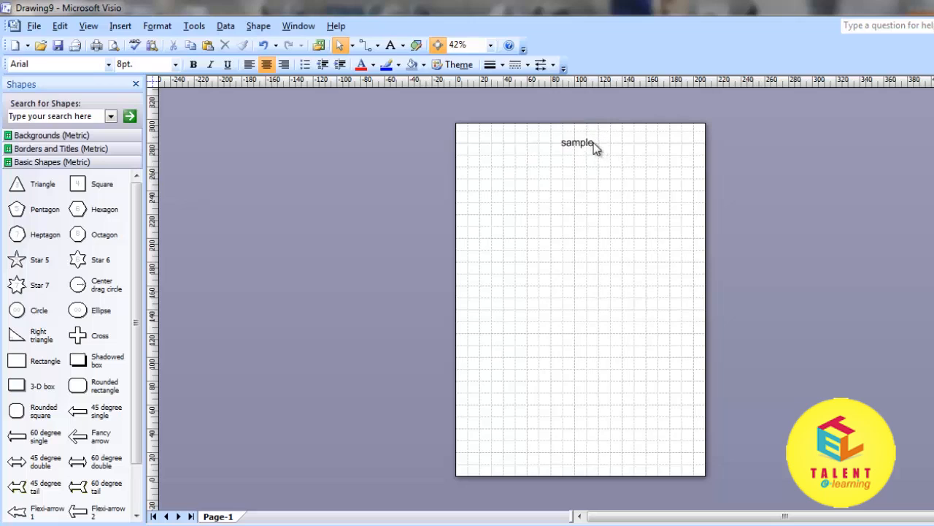
double_click(596, 143)
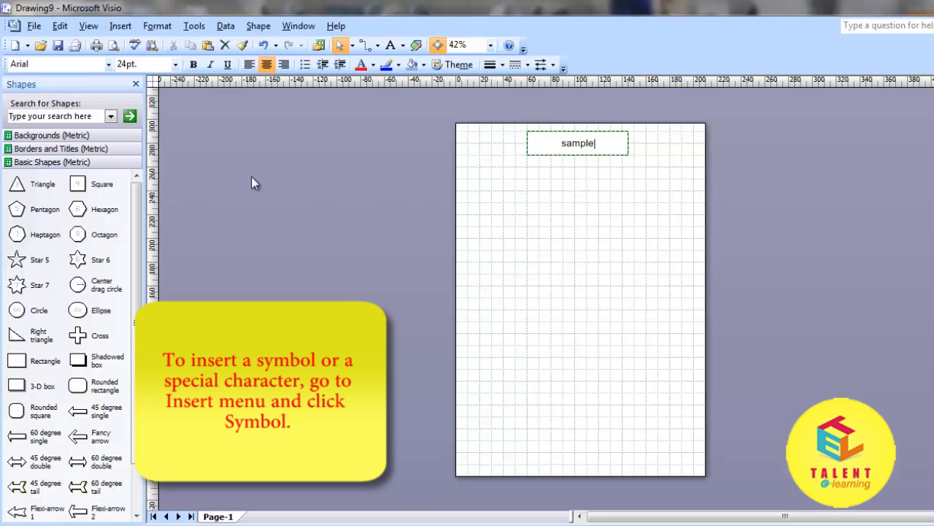
click(121, 26)
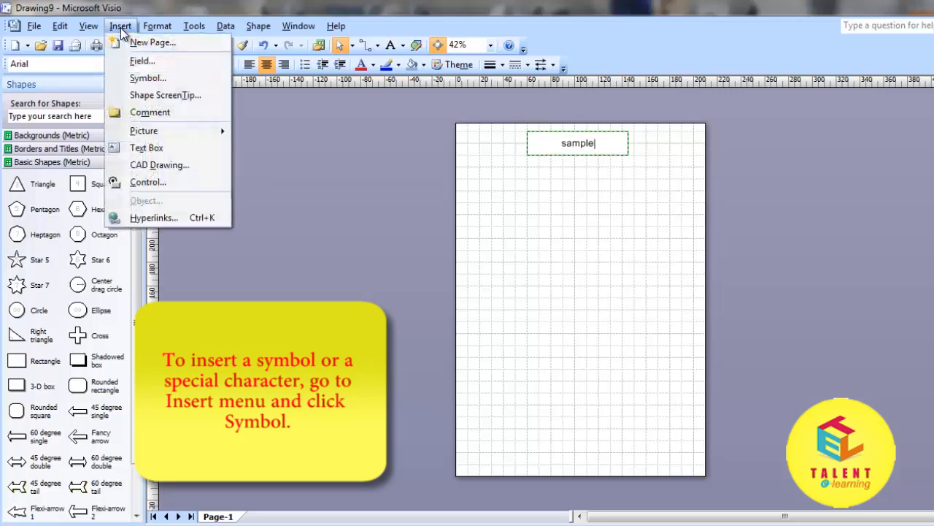
click(153, 78)
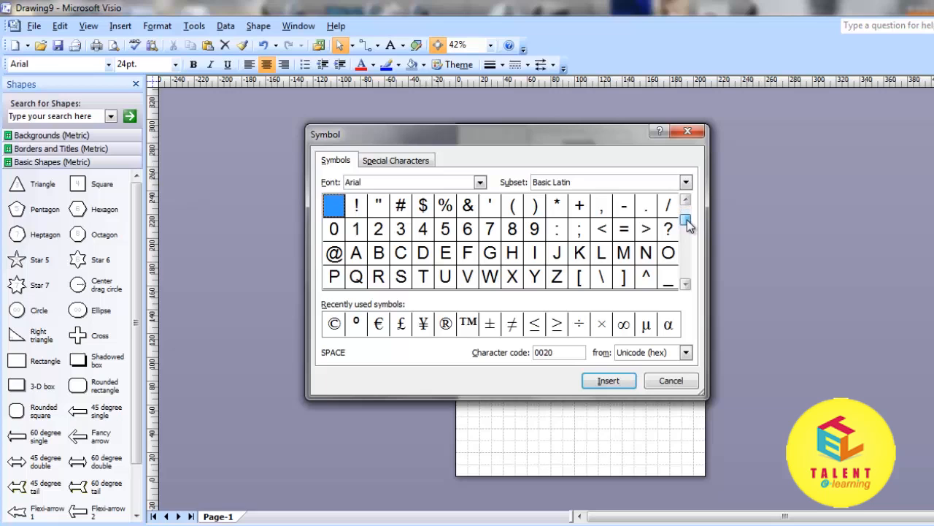
Step: Browse the Arial symbols through the Latin Extended-B and IPA Extensions subsets
drag(686, 219, 687, 222)
click(685, 279)
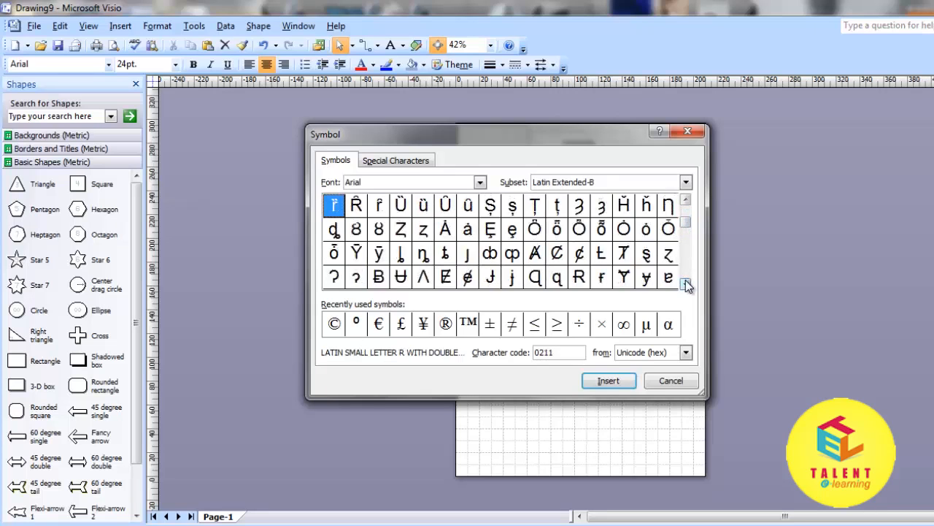
click(686, 279)
click(685, 279)
click(686, 279)
click(685, 279)
click(685, 279)
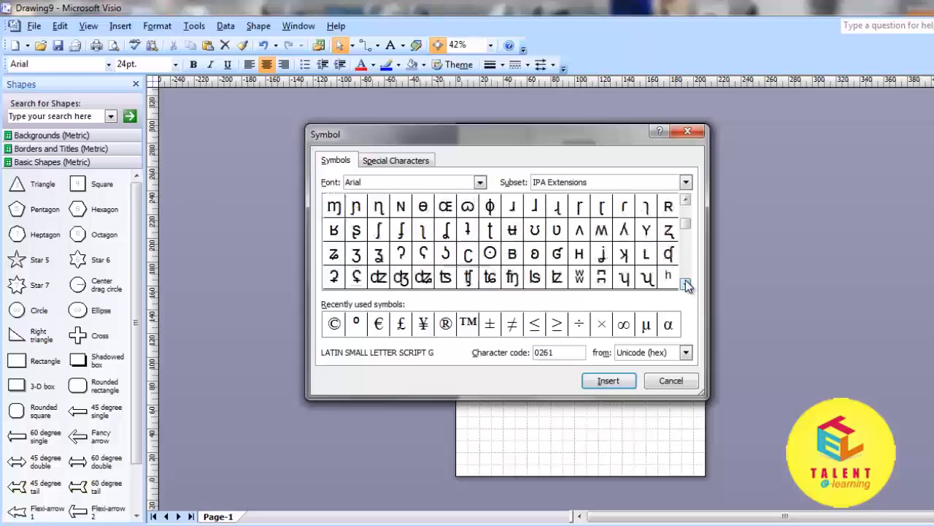
click(685, 280)
click(685, 279)
click(685, 279)
click(685, 280)
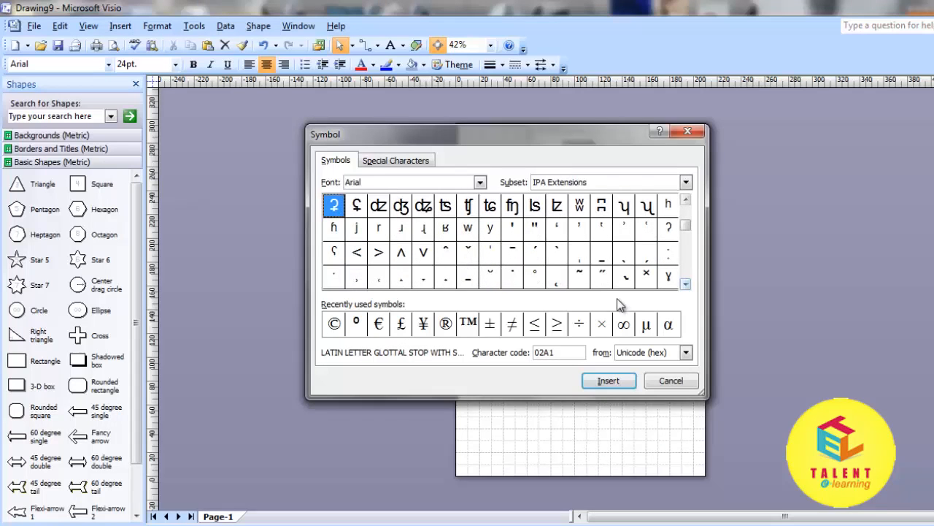
Step: Insert the copyright sign from the recently used symbols after "sample" and finish editing the text box
click(335, 325)
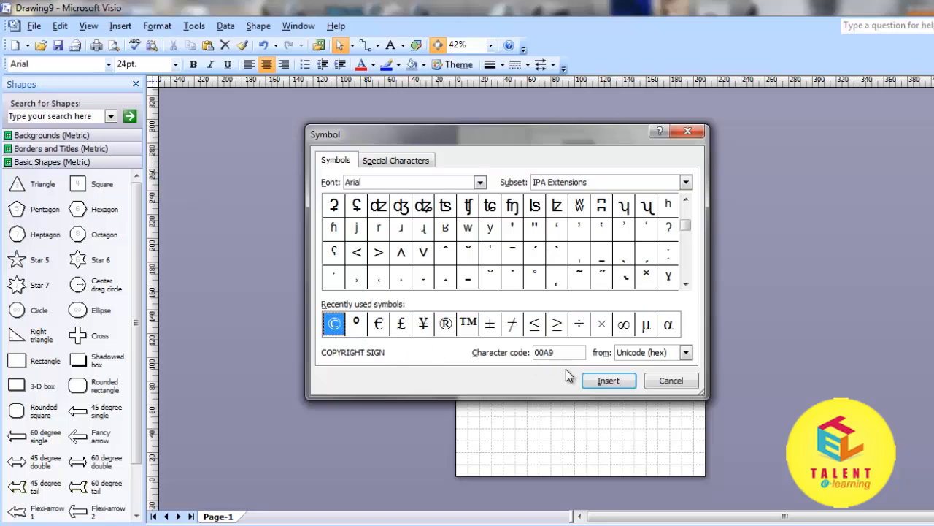
click(606, 381)
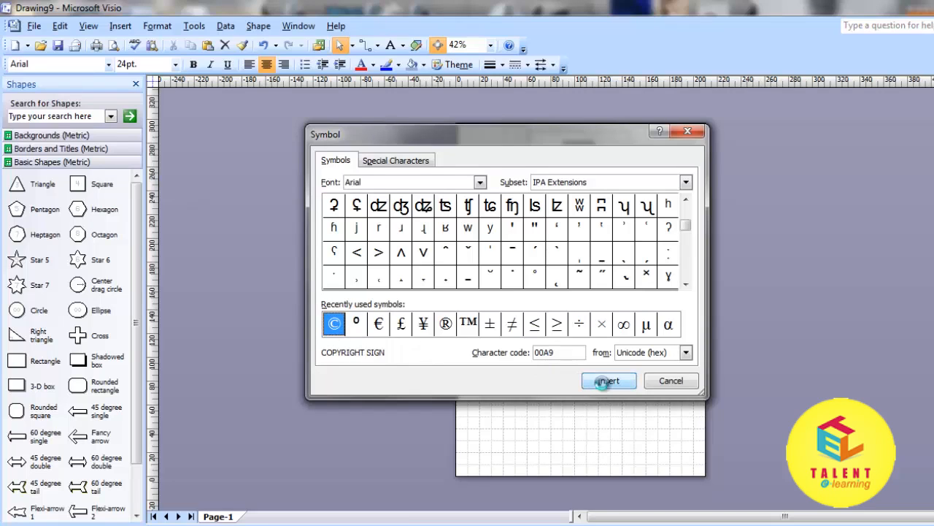
click(671, 381)
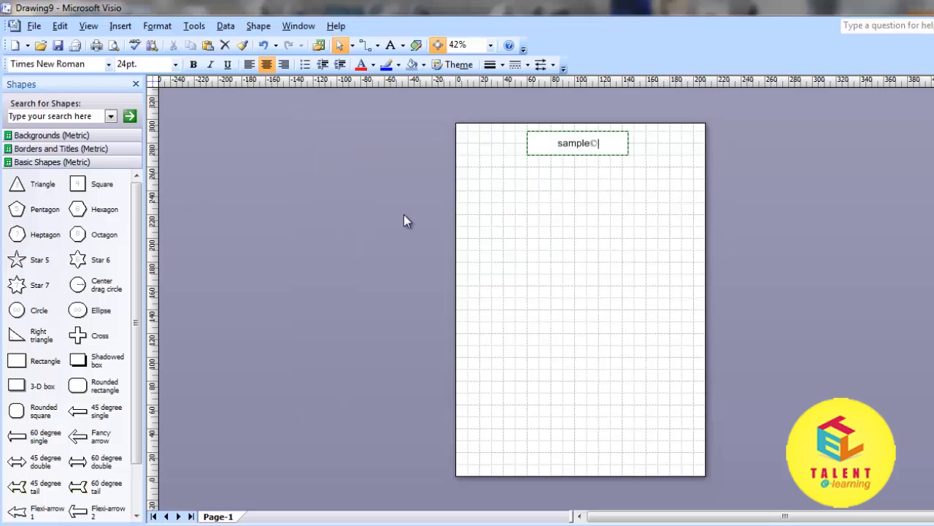
click(495, 195)
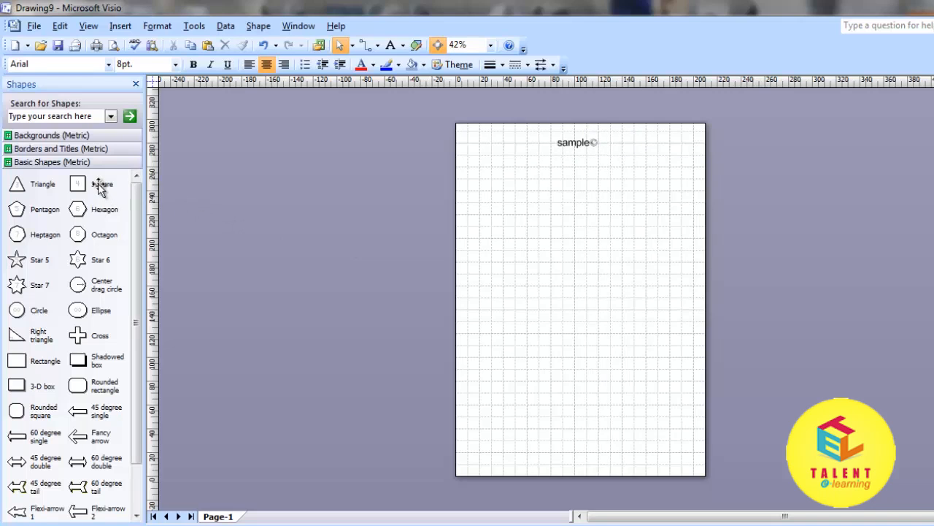
Step: Place a Square shape below the "sample" text and insert a Current Date/Time field from the Date/Time category inside it
drag(101, 186, 557, 248)
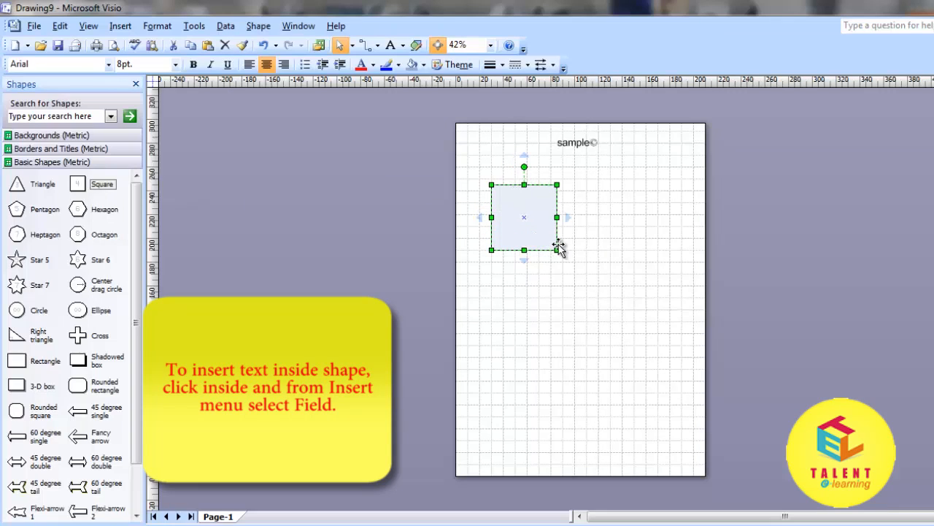
double_click(507, 213)
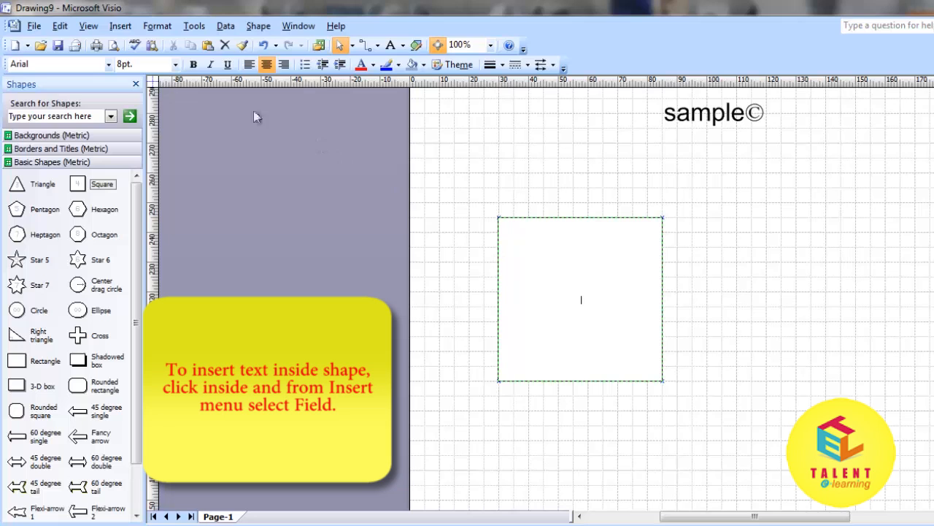
click(120, 26)
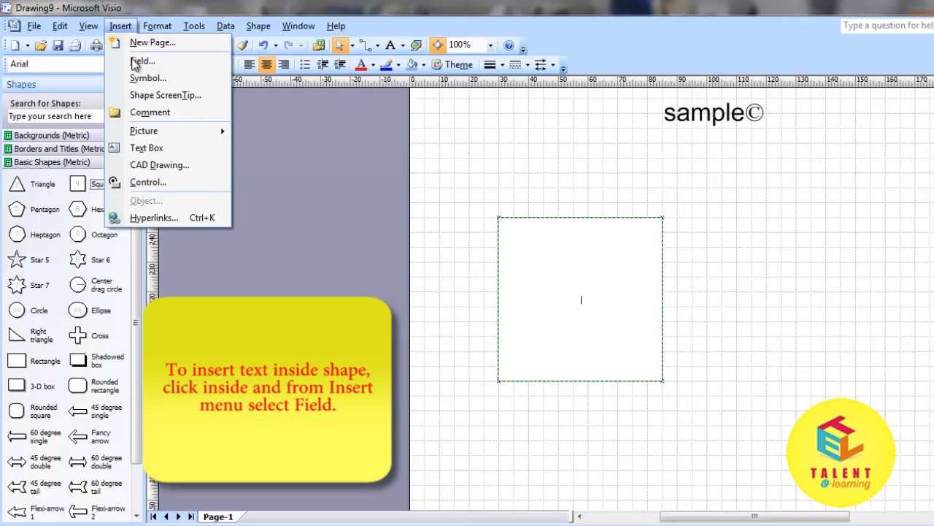
click(141, 61)
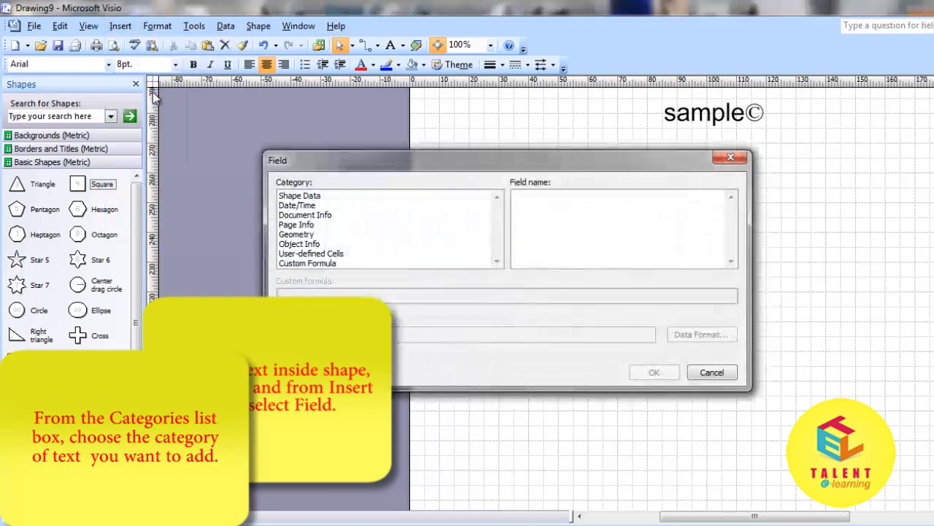
click(307, 207)
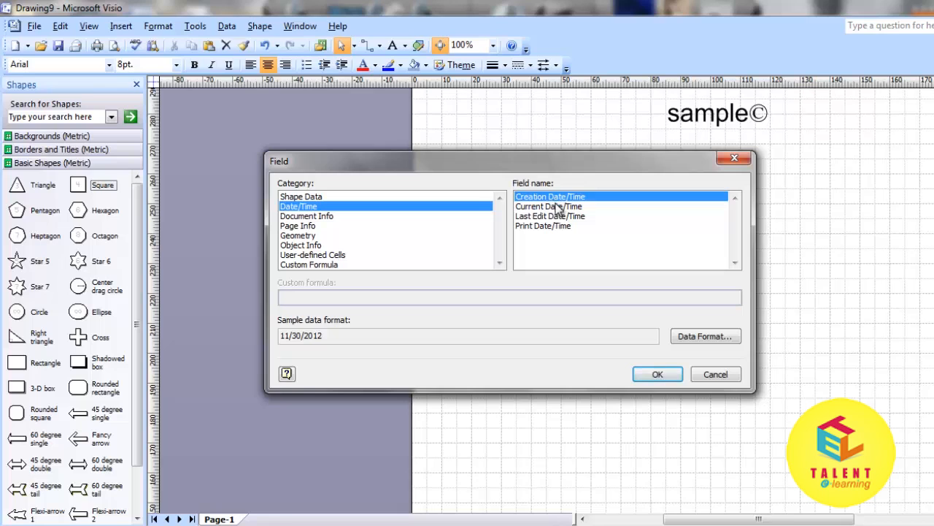
click(560, 208)
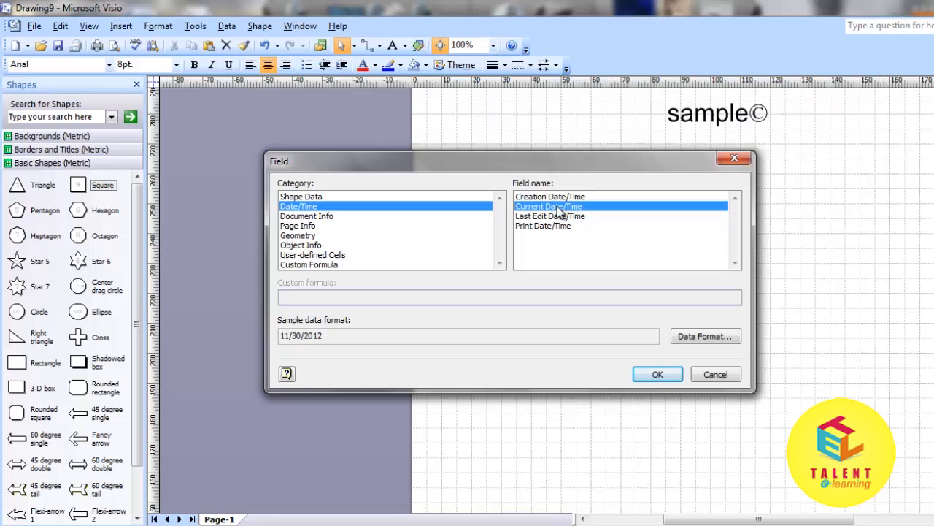
click(658, 375)
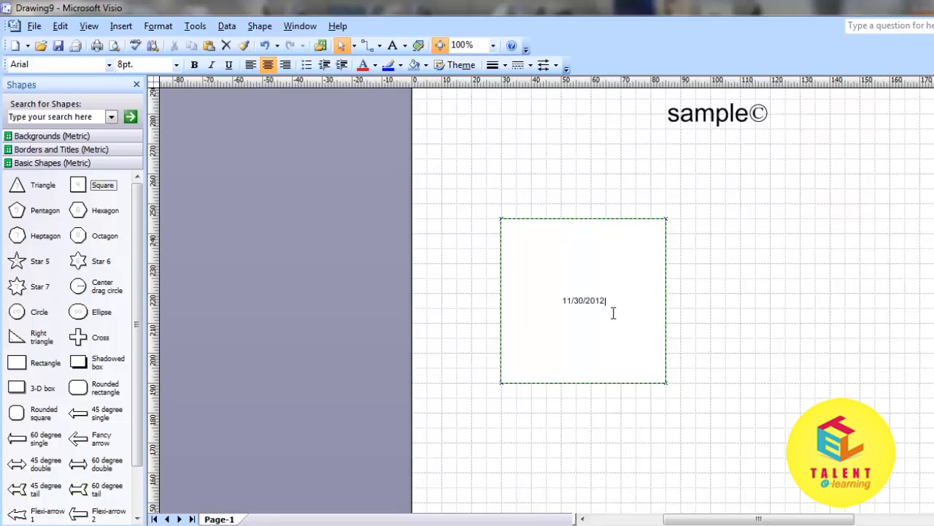
Step: Add the line "hello" under the date in the square and set all of its text to 24 pt
key(Return)
text(hello)
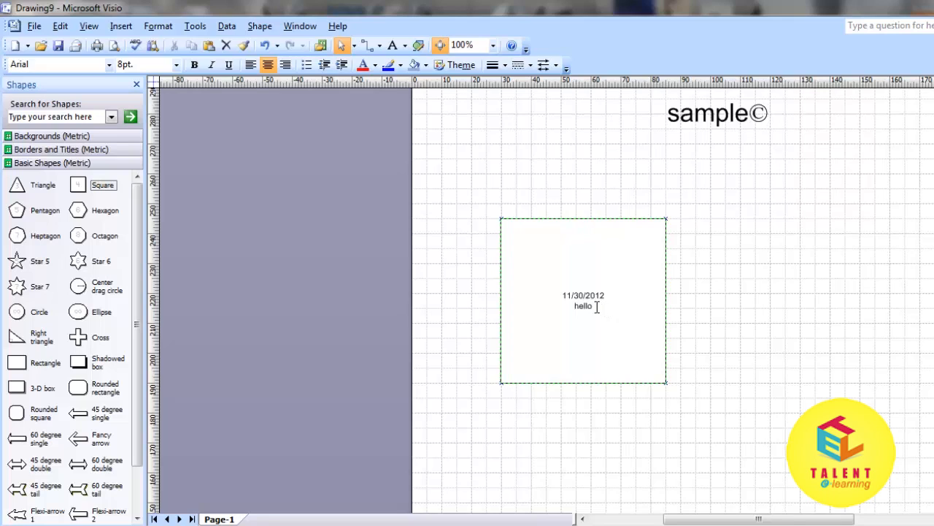
double_click(591, 307)
drag(564, 295, 588, 307)
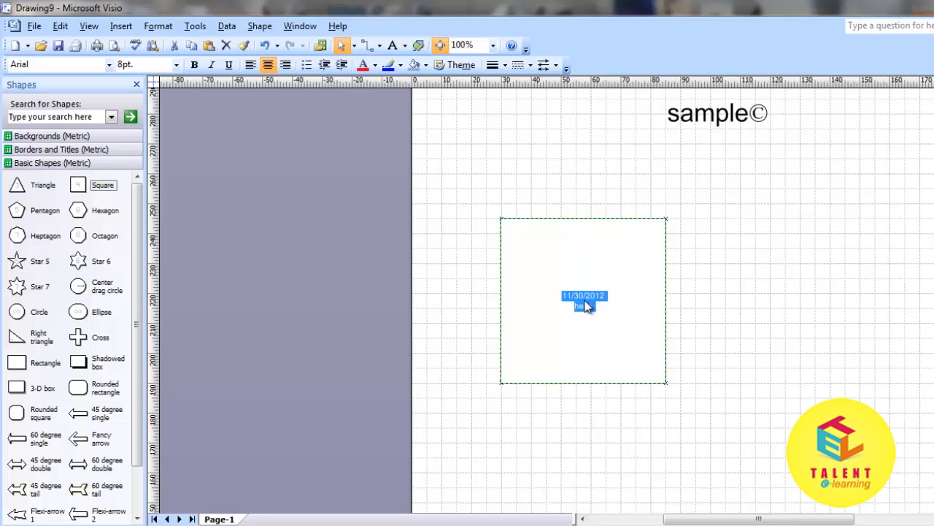
right_click(588, 306)
click(661, 356)
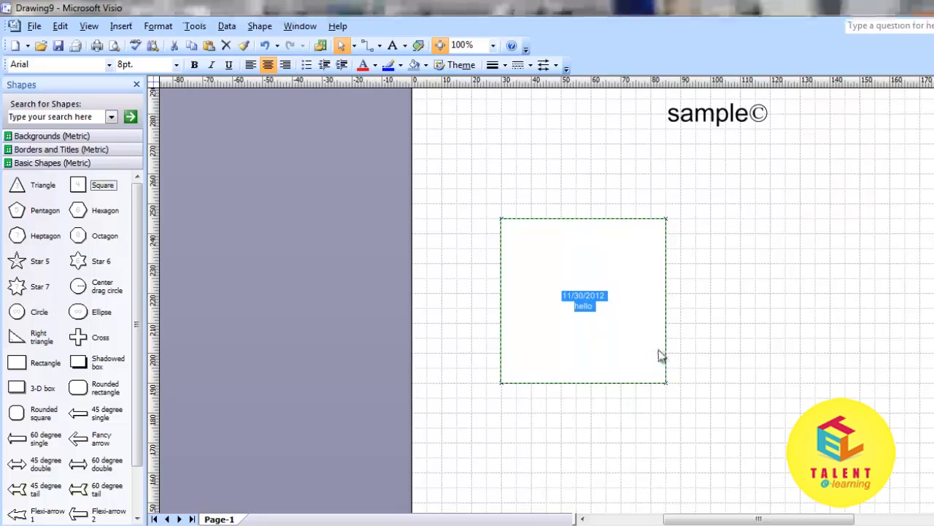
click(701, 205)
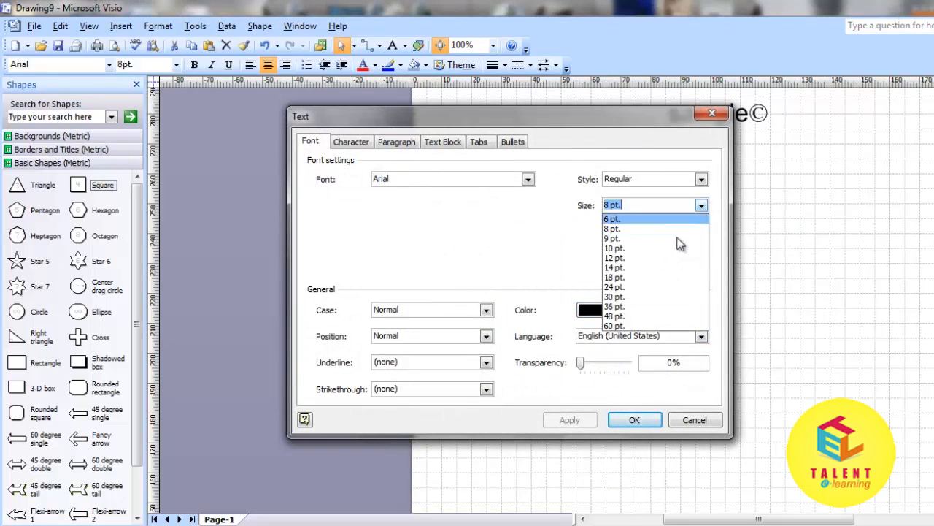
click(650, 287)
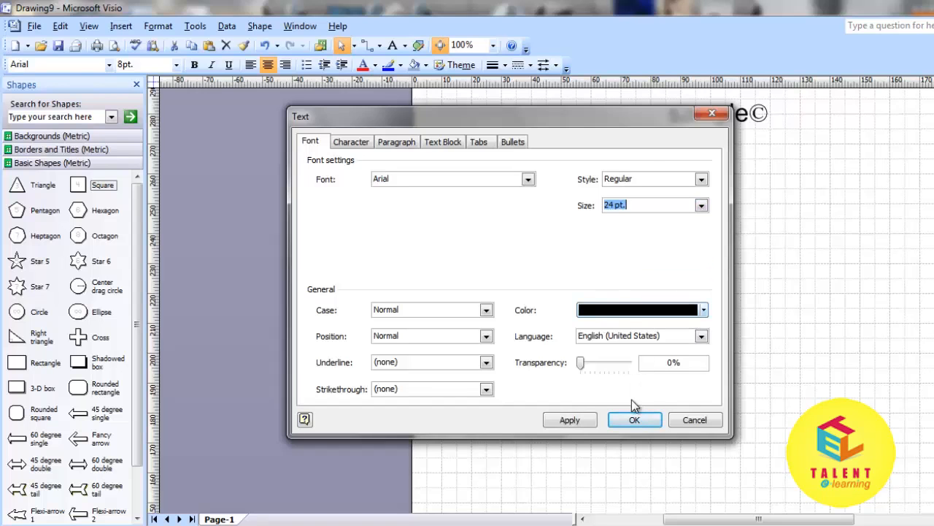
click(635, 420)
key(ctrl+shift+w)
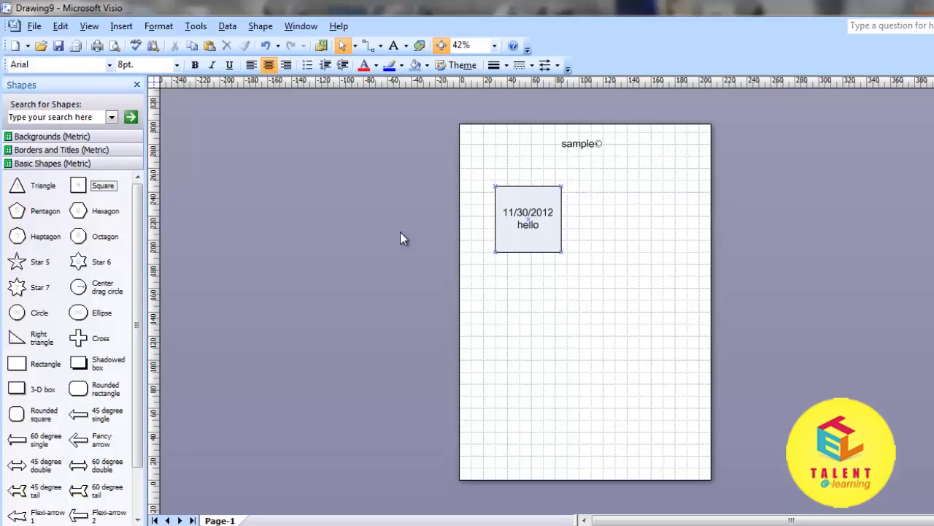
Step: Draw a text box about 65 mm wide and 20 mm high below the square with the Text tool and enter "hello"
click(393, 46)
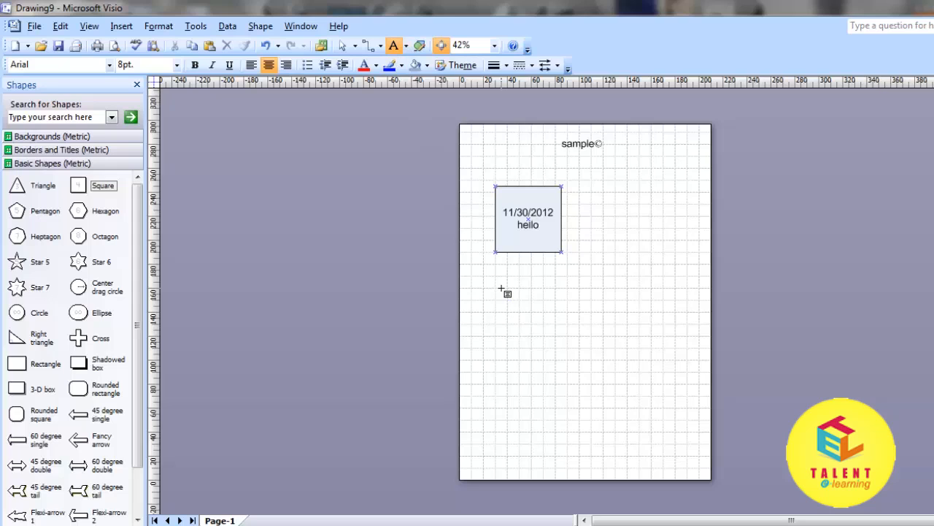
drag(515, 300, 577, 314)
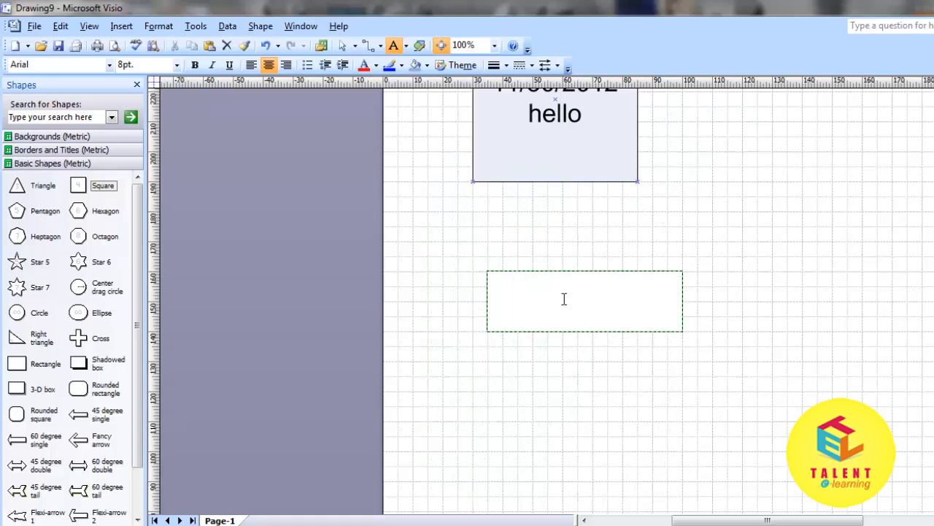
text(he)
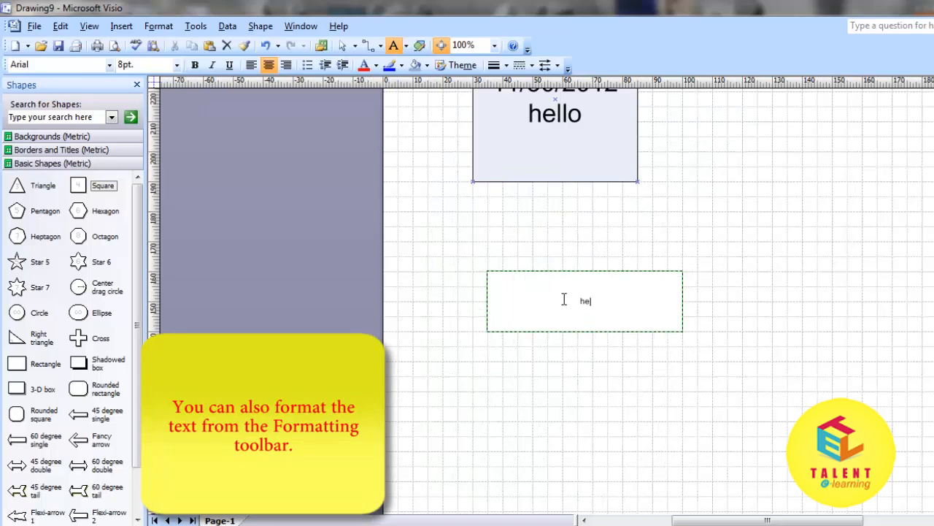
text(llo)
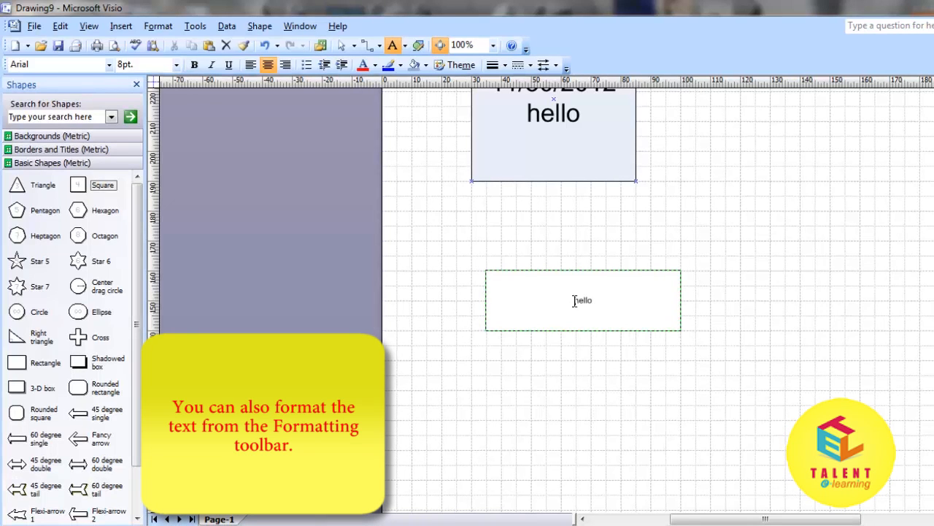
Step: Set the font of "hello" in the new text box to Arial Black at 24 pt
drag(574, 301, 600, 300)
click(108, 64)
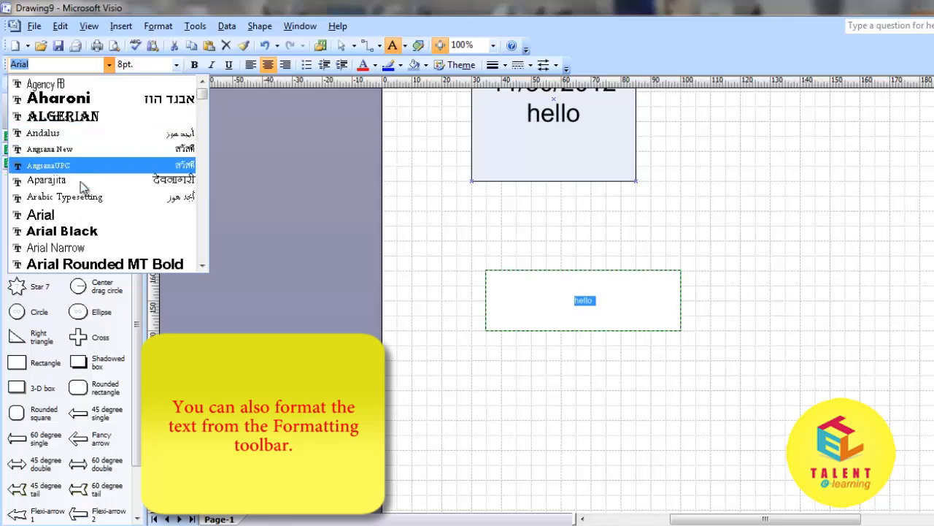
click(86, 232)
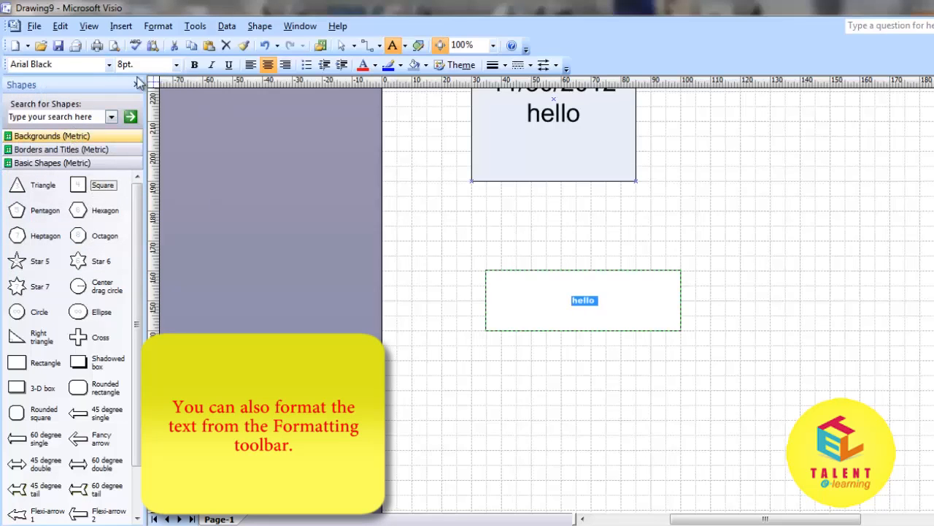
click(176, 64)
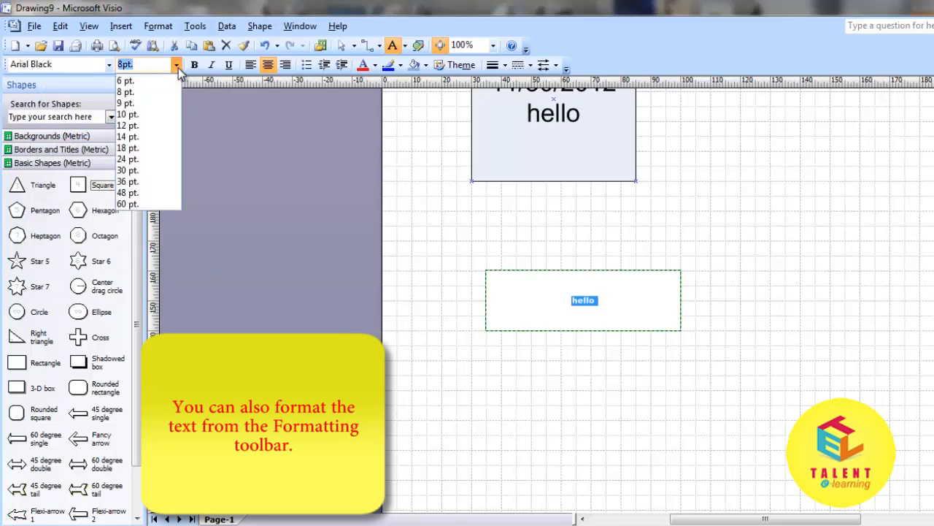
click(149, 160)
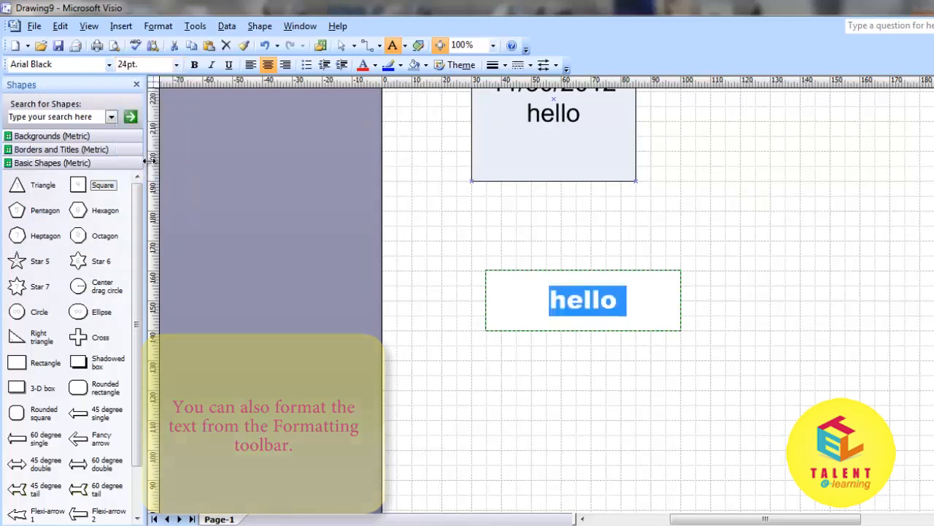
Step: Make "hello" bold, italic, underlined and red, give its text box a blue fill, and finish editing the text
click(211, 66)
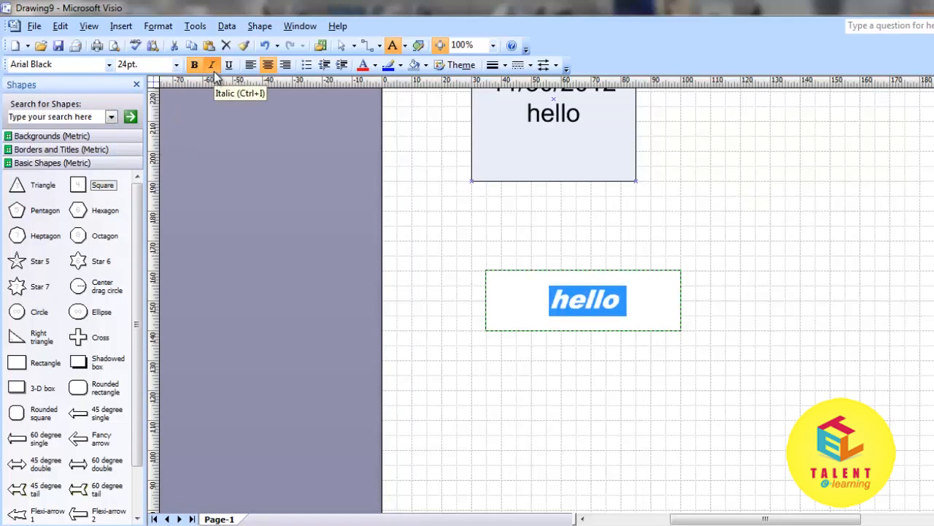
click(229, 66)
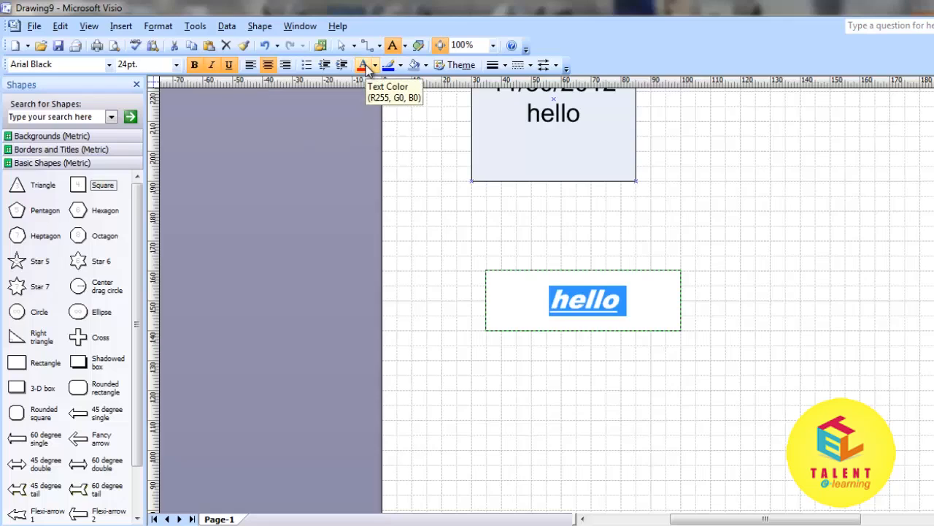
click(414, 65)
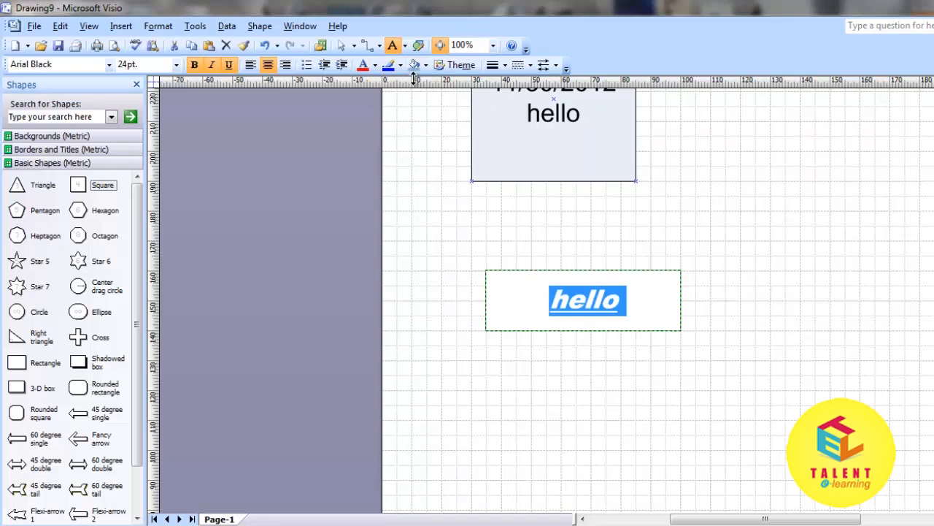
click(454, 261)
key(ctrl+1)
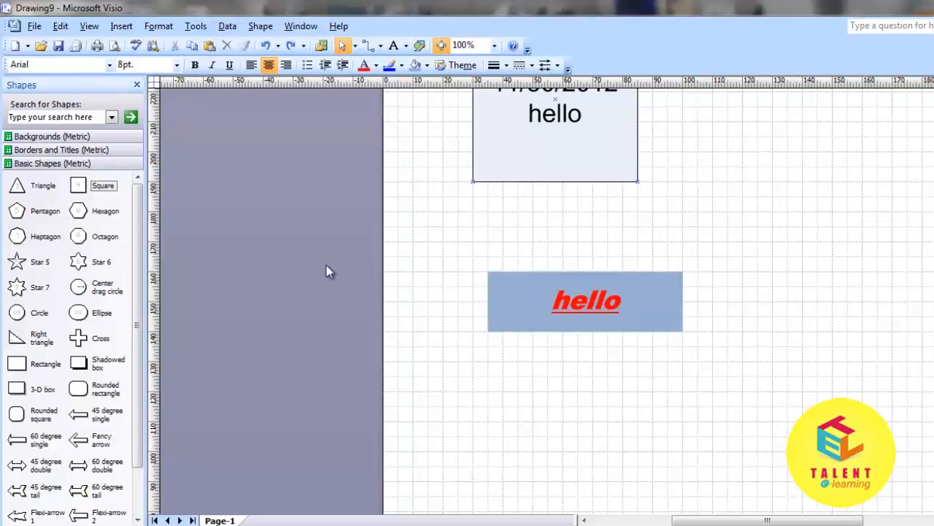